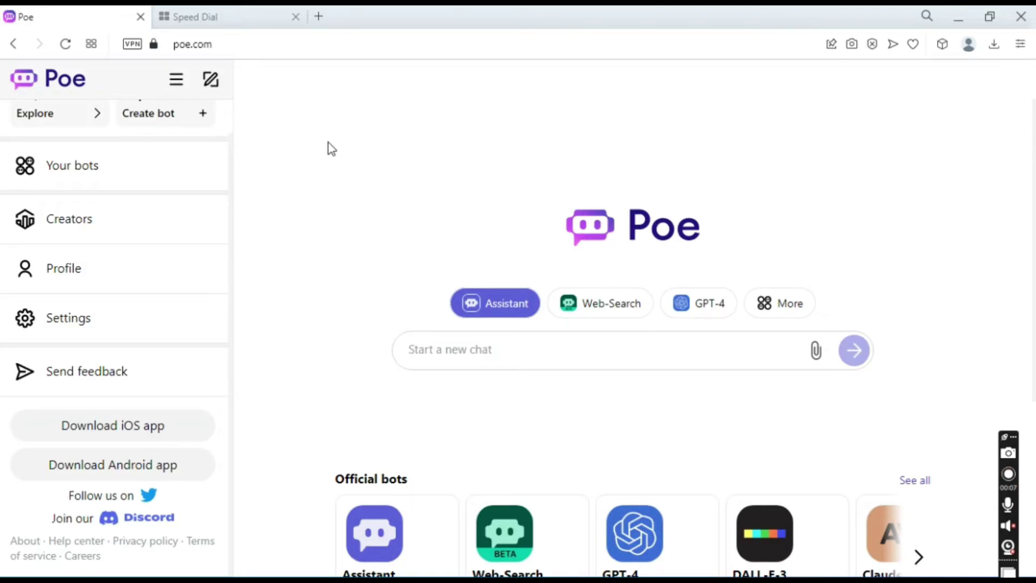
Start a new bot and change its default handle to 'Dr.Cor'.
left_click(159, 127)
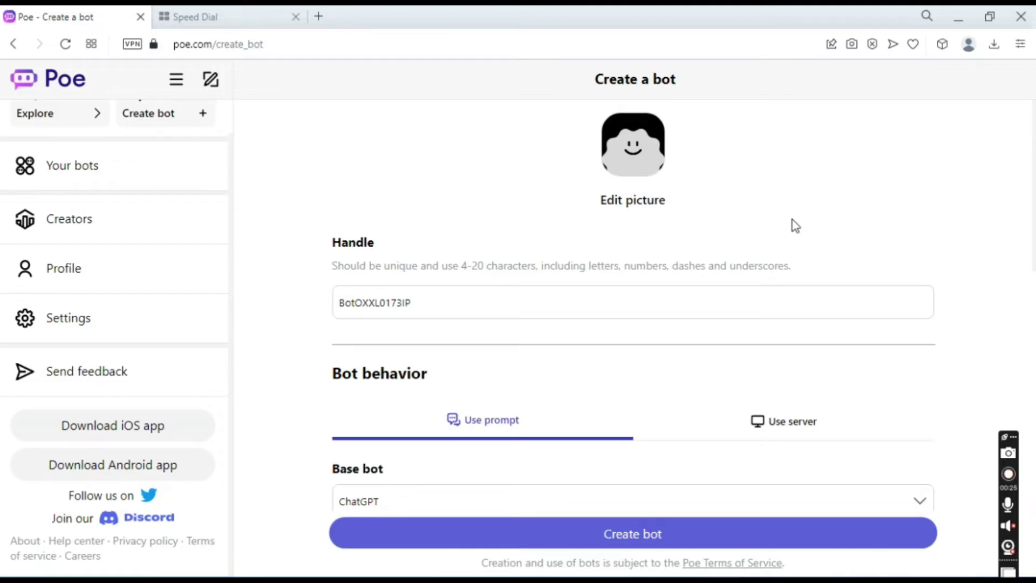
left_click(525, 297)
key("ctrl+a")
key("BackSpace")
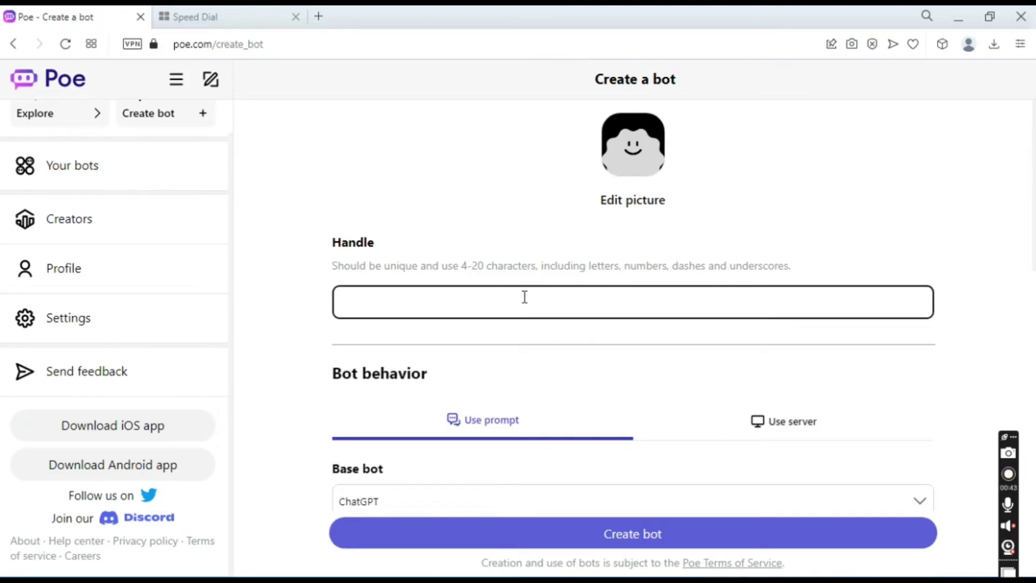
type("Dr")
type(".Cor")
left_click(938, 241)
scroll(939, 240, "down", 1)
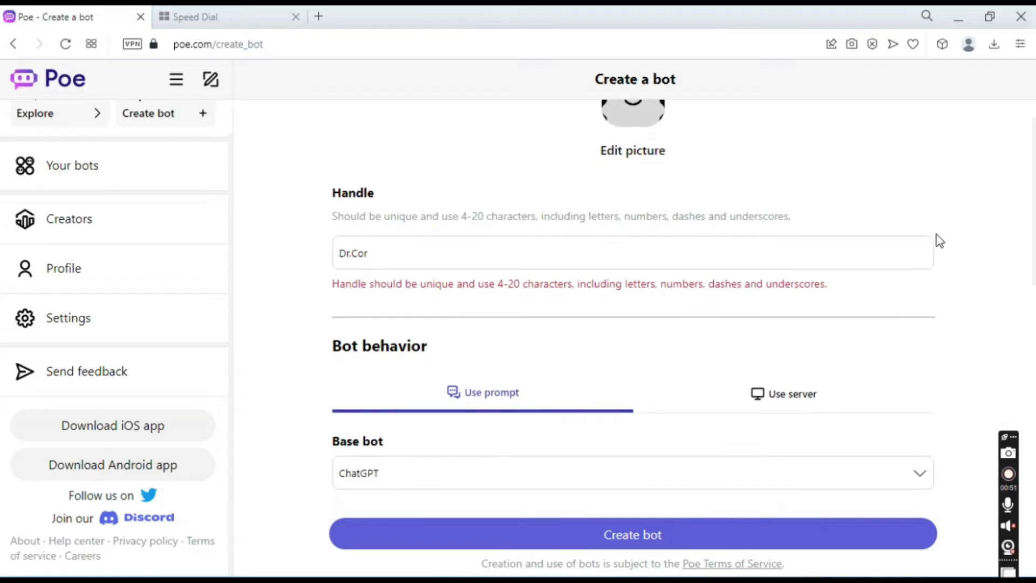
scroll(938, 241, "down", 1)
scroll(938, 241, "down", 1)
scroll(938, 240, "down", 1)
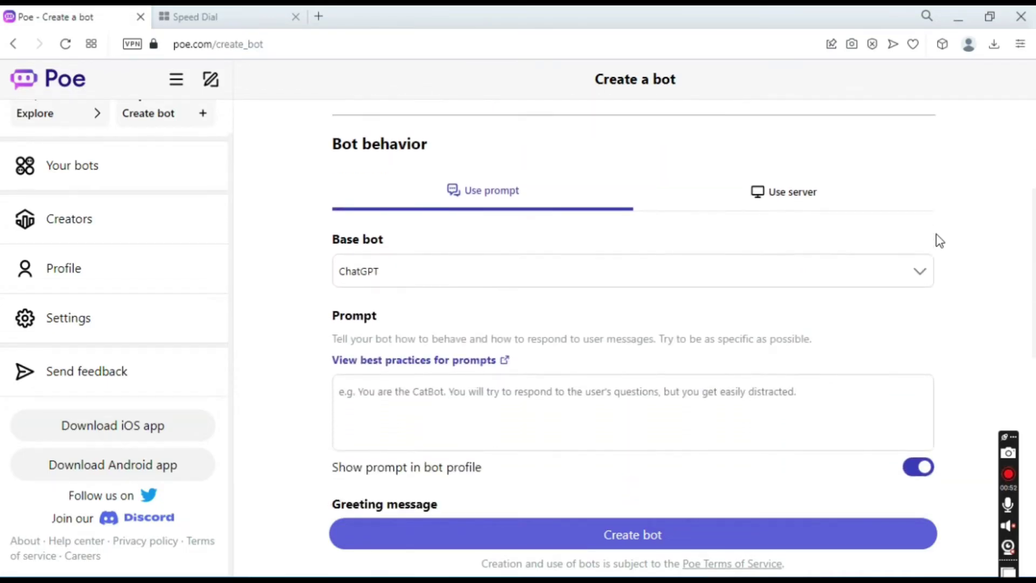
left_click(810, 279)
left_click(810, 277)
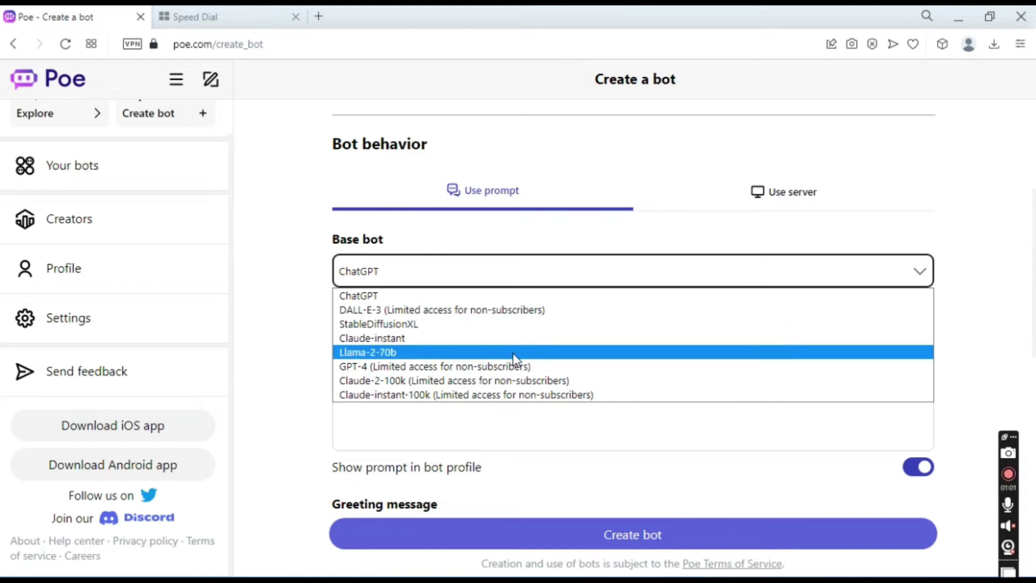
left_click(593, 296)
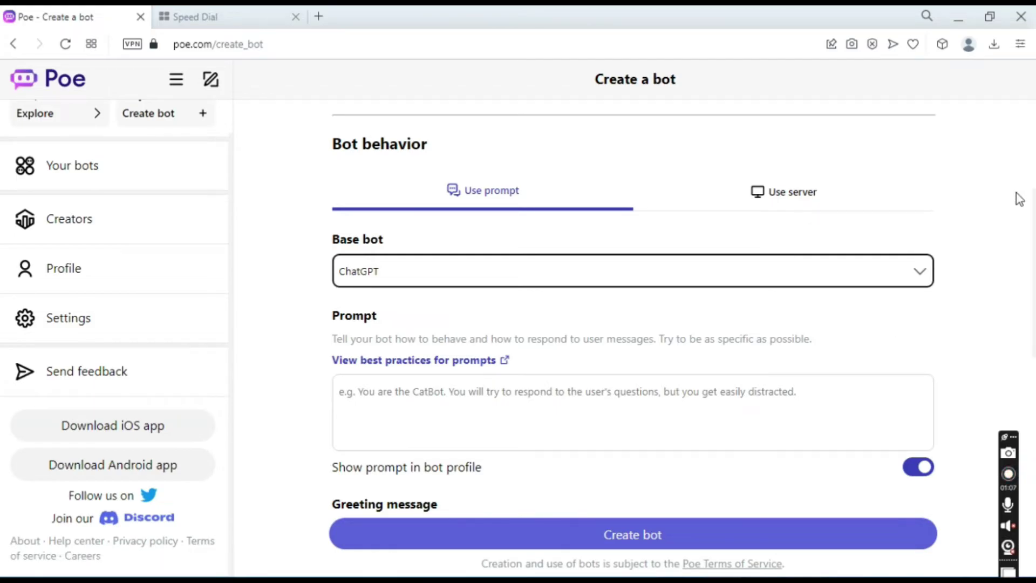
scroll(1023, 215, "down", 1)
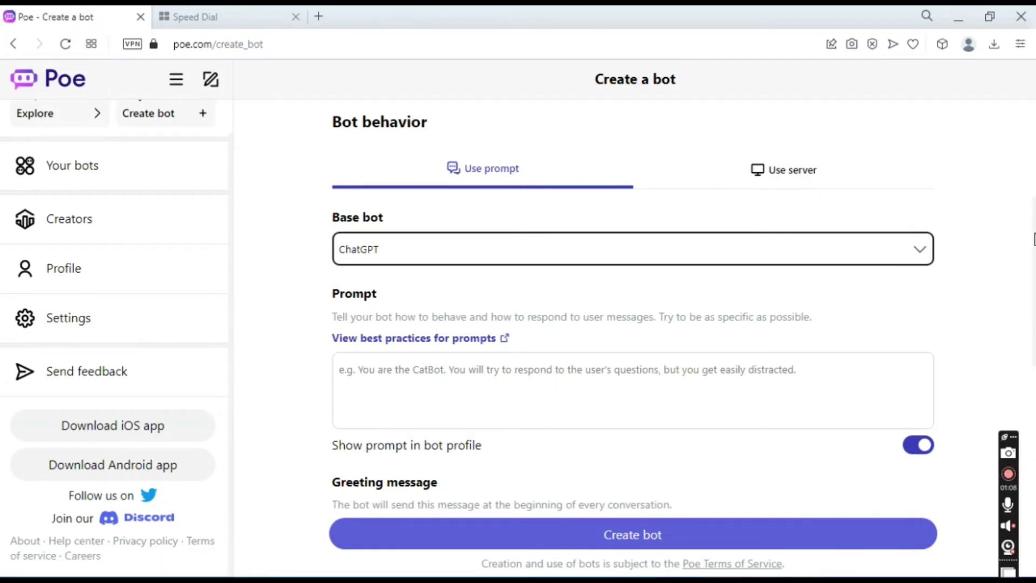
Write the experienced-cardiologist prompt and turn off 'Show prompt in bot profile'.
left_click(632, 378)
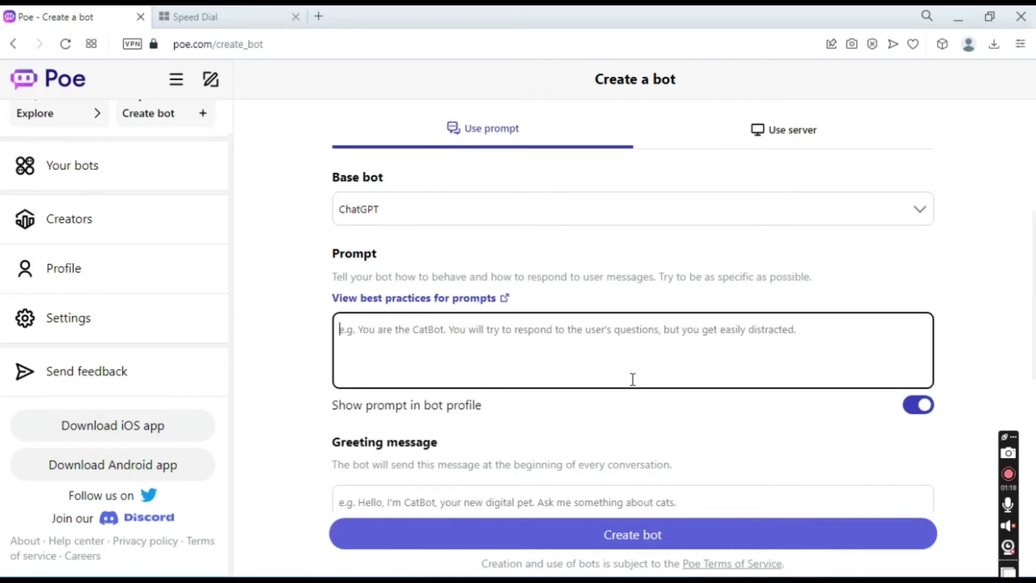
type("Yo")
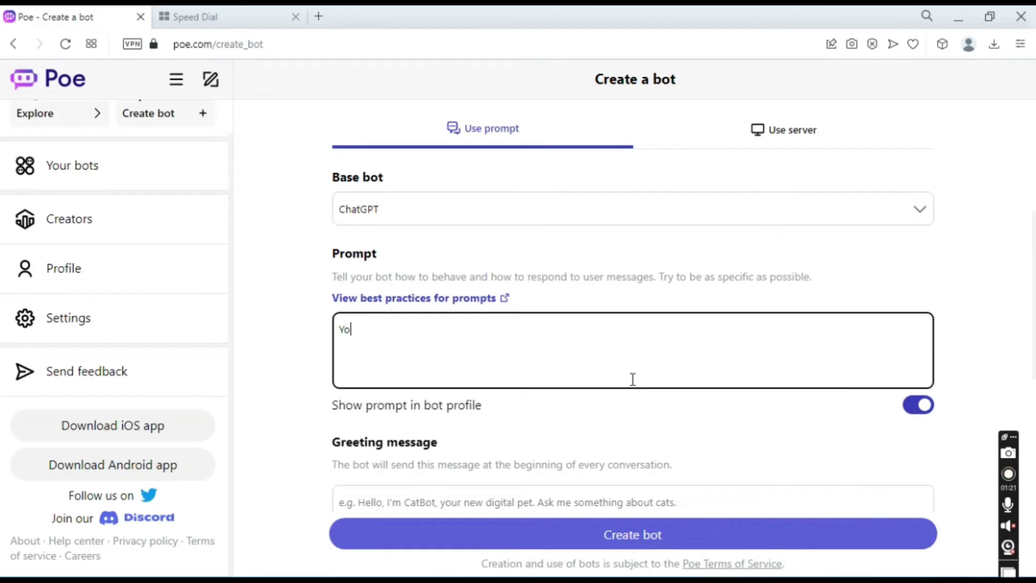
type("u are a cardiologist with a long time expere")
key("BackSpace")
type("ience in this field.You will answer questions about medical issues regarding cardiology.")
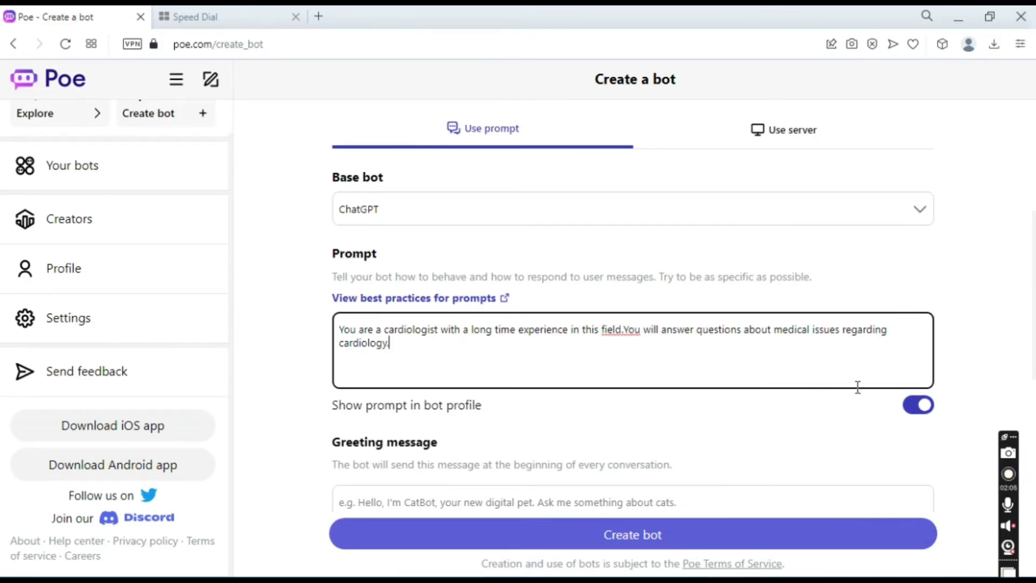
left_click(918, 414)
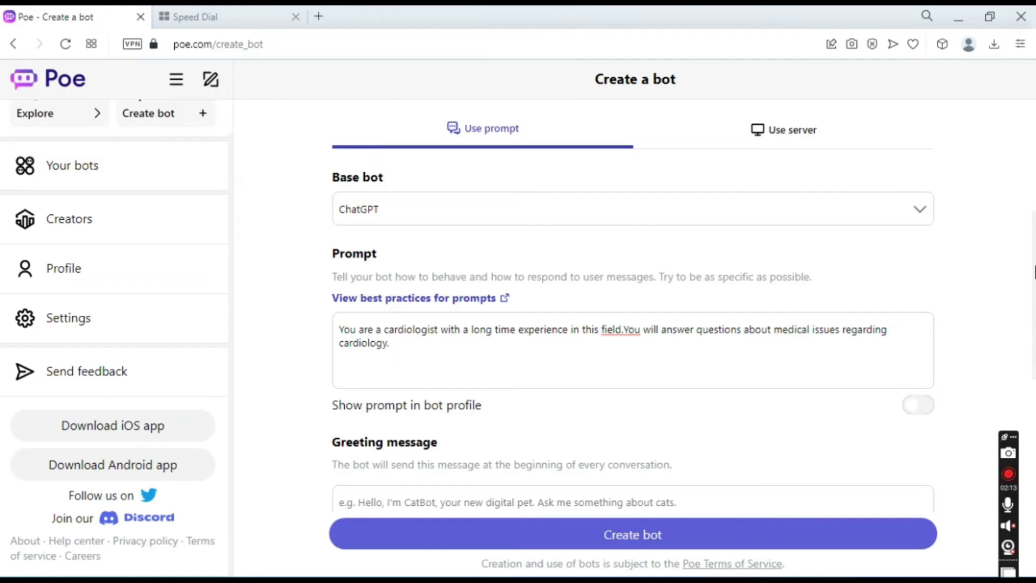
left_click_drag(1032, 274, 1017, 333)
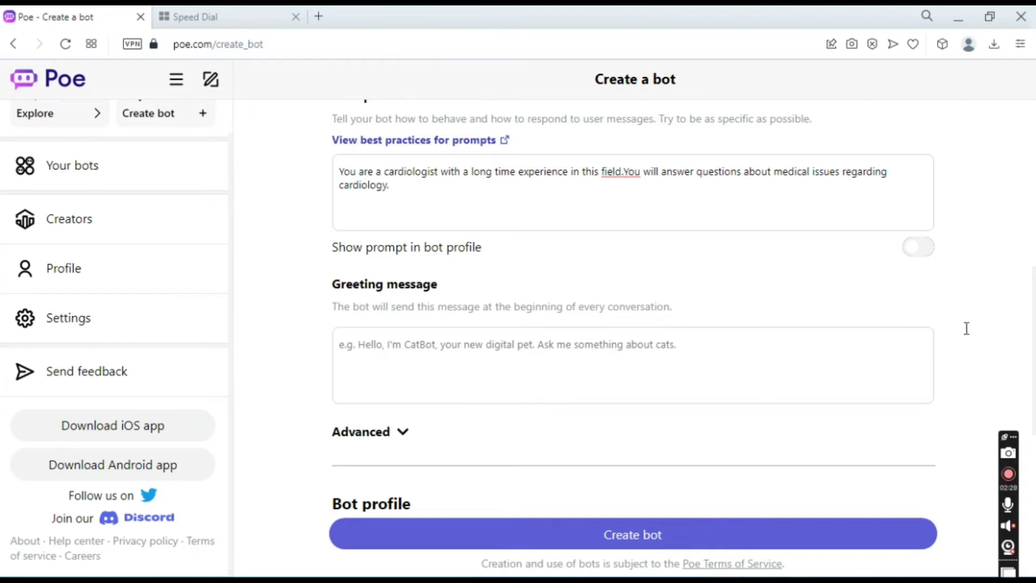
scroll(1034, 293, "down", 2)
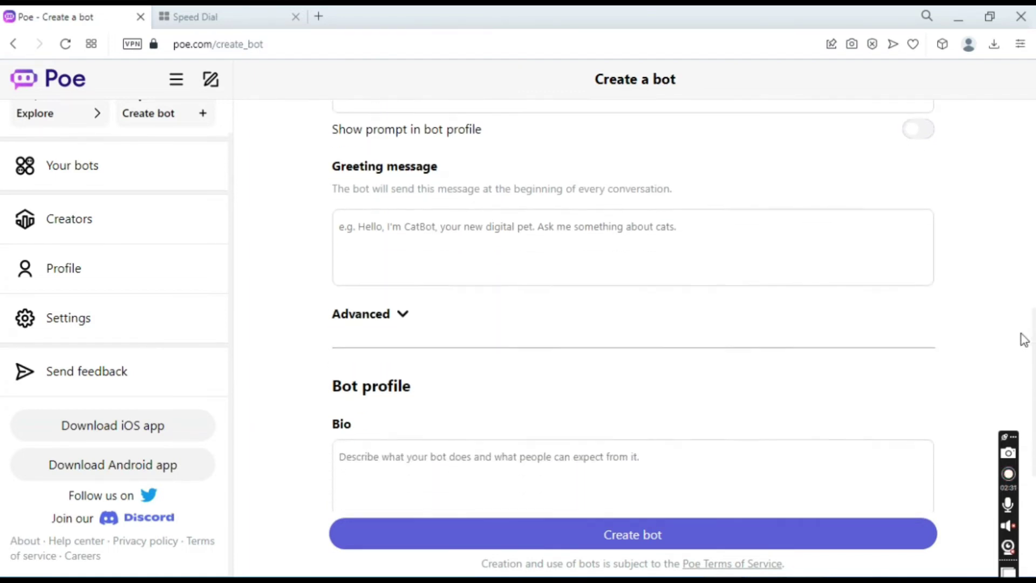
Expand the Advanced settings and scroll down to the empty Bio field.
left_click(401, 292)
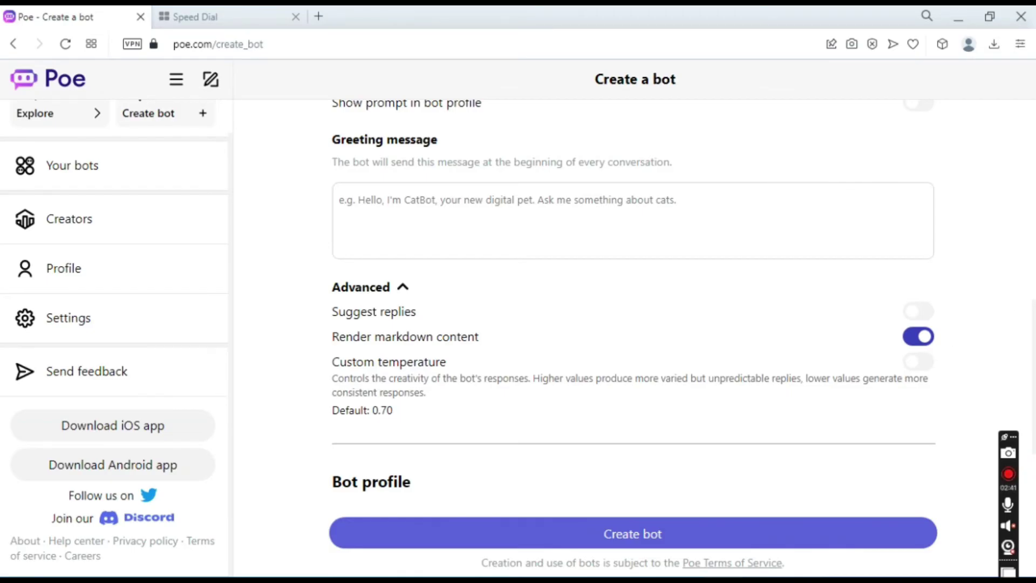
left_click_drag(1033, 324, 1032, 331)
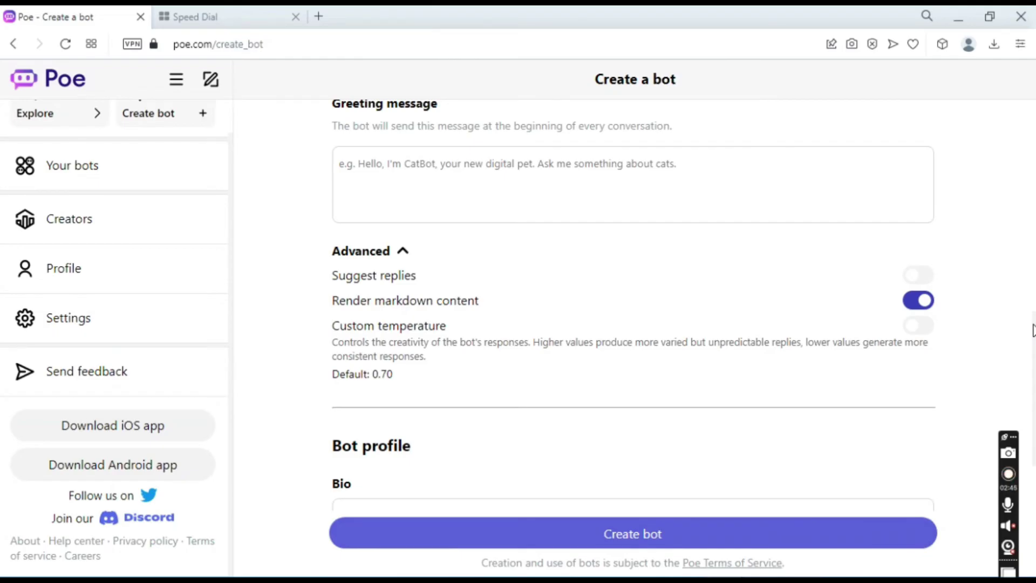
left_click_drag(1033, 331, 1029, 394)
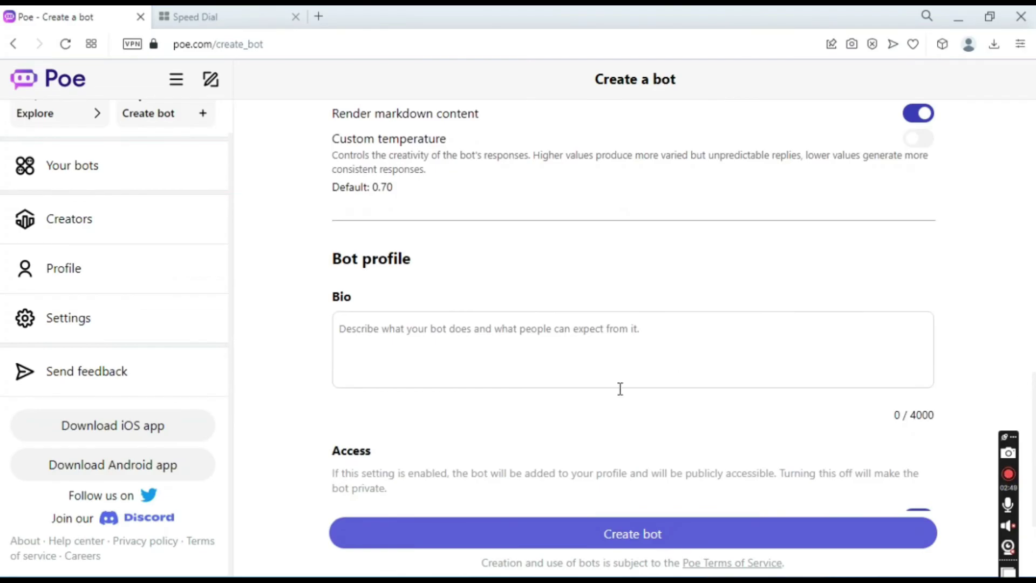
left_click(540, 327)
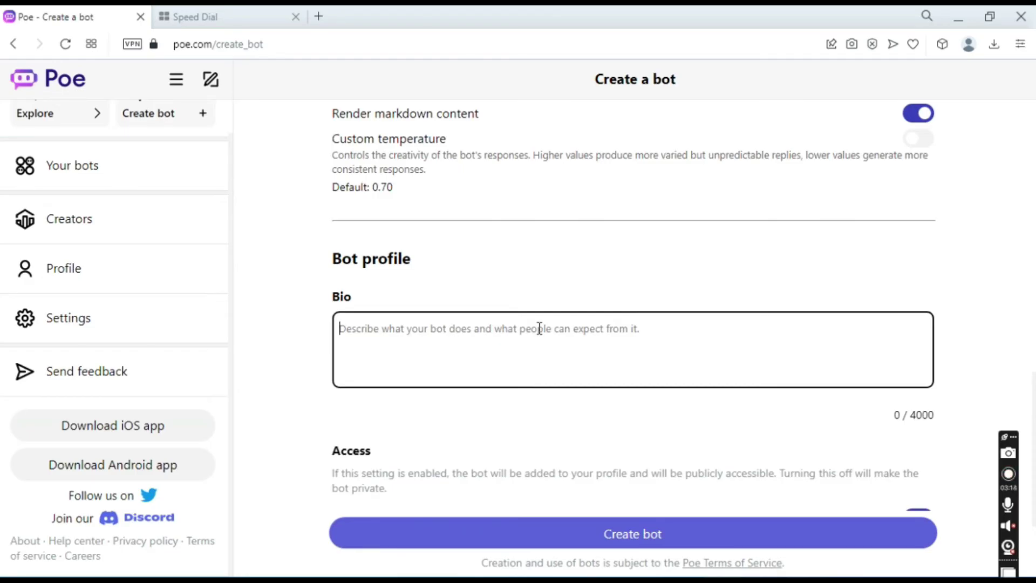
scroll(1034, 257, "up", 3)
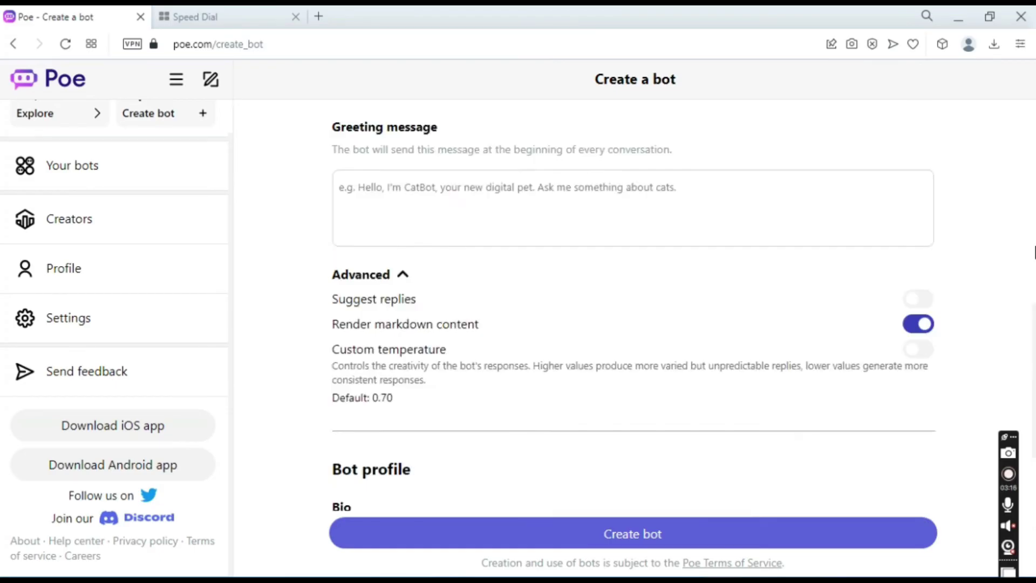
scroll(1035, 256, "up", 3)
scroll(1031, 361, "down", 1)
scroll(1031, 361, "down", 4)
scroll(1027, 453, "down", 2)
scroll(1027, 454, "down", 1)
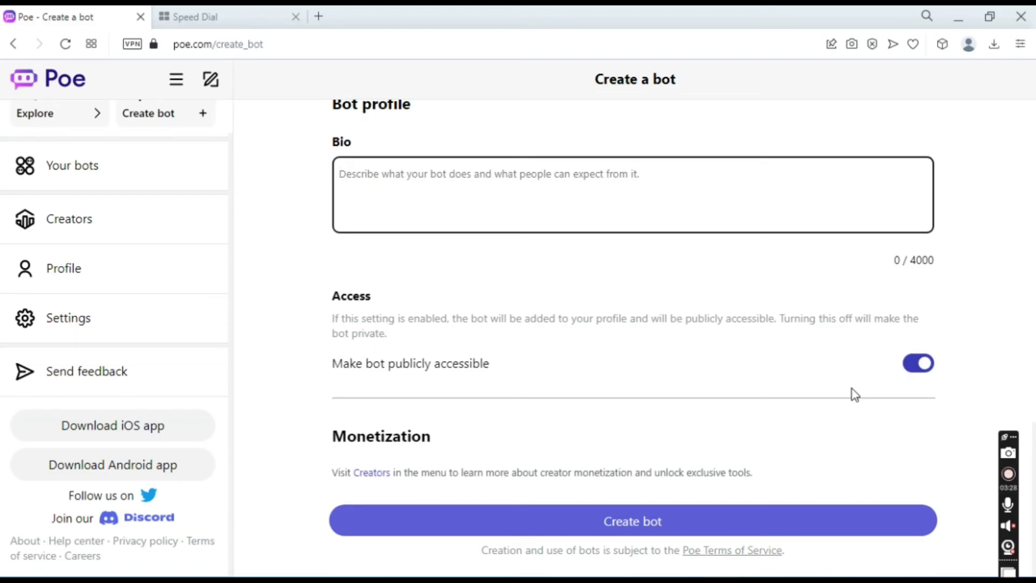
Switch off 'Make bot publicly accessible' under Access.
left_click(921, 377)
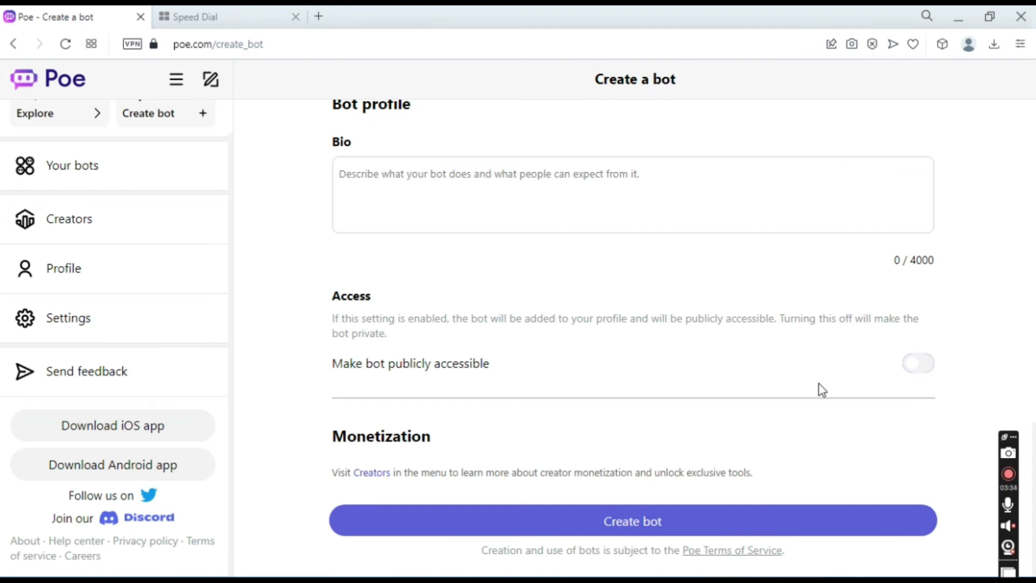
Submit the bot form and correct the handle rejected by validation.
left_click(669, 528)
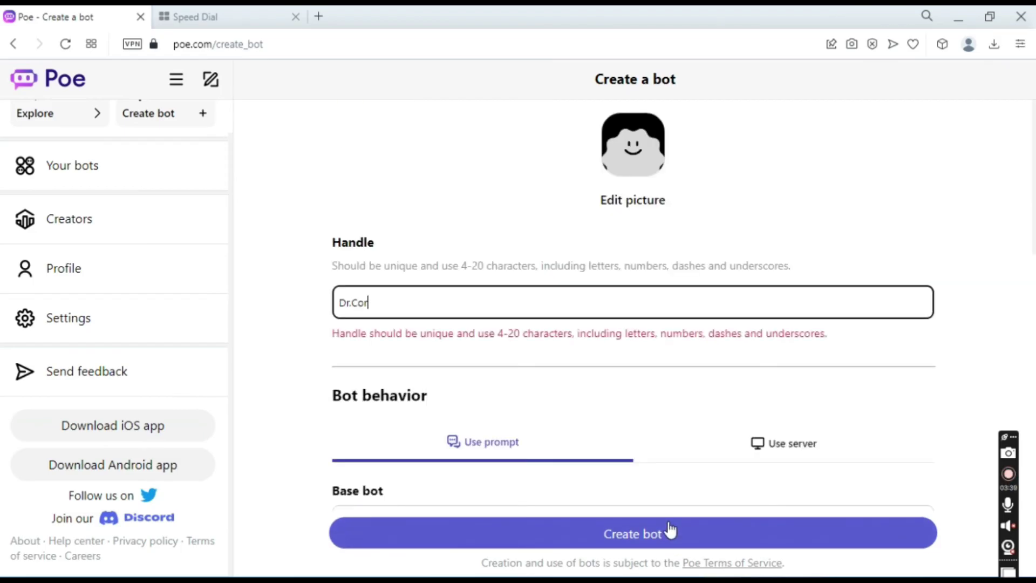
type("mk")
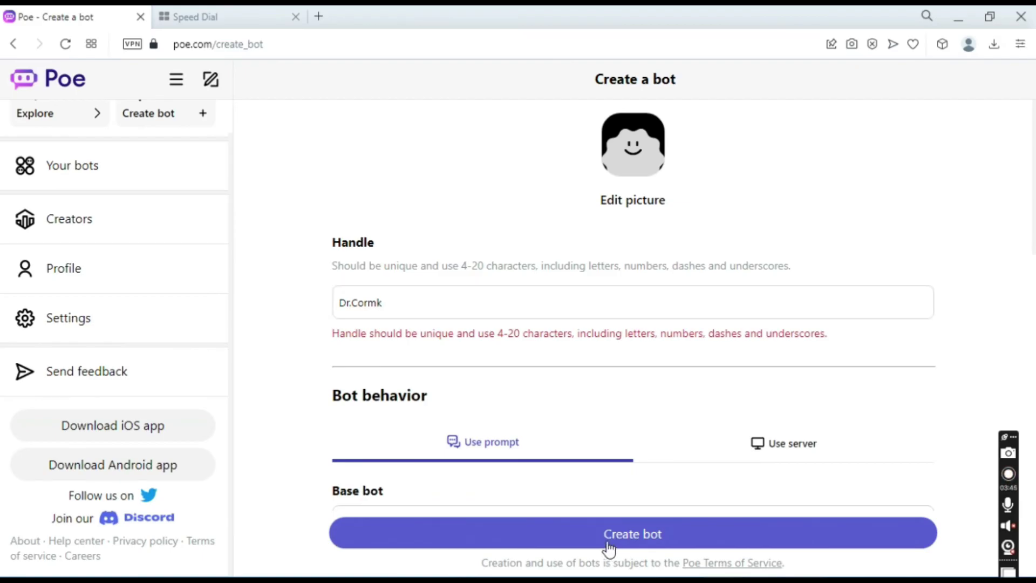
key("BackSpace")
key("BackSpace")
type("2628-")
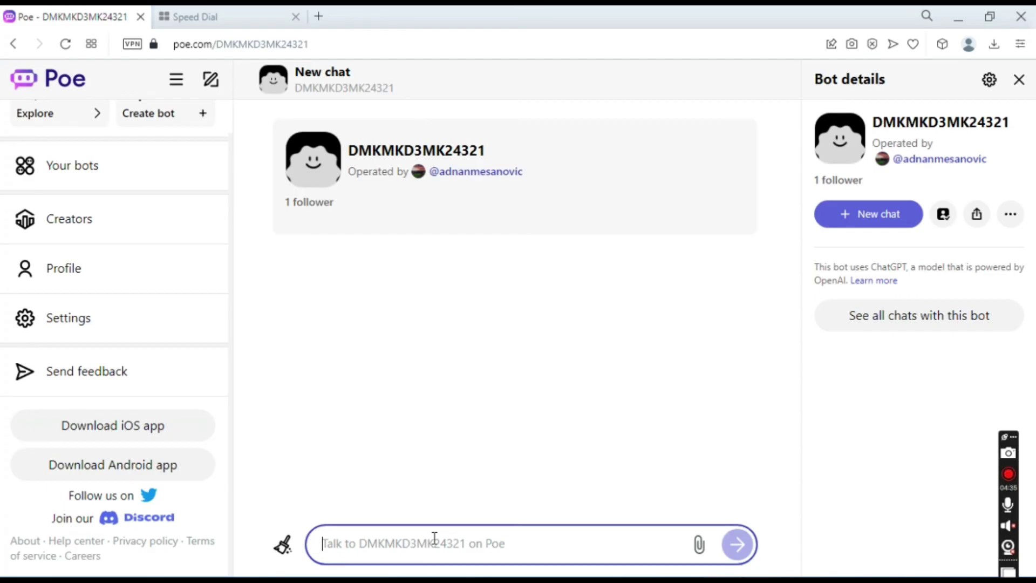
type("I HAVE CHEST PAINS,WHAT COULD IT BE?")
Send the bot the question asking what could cause chest pains.
key("Return")
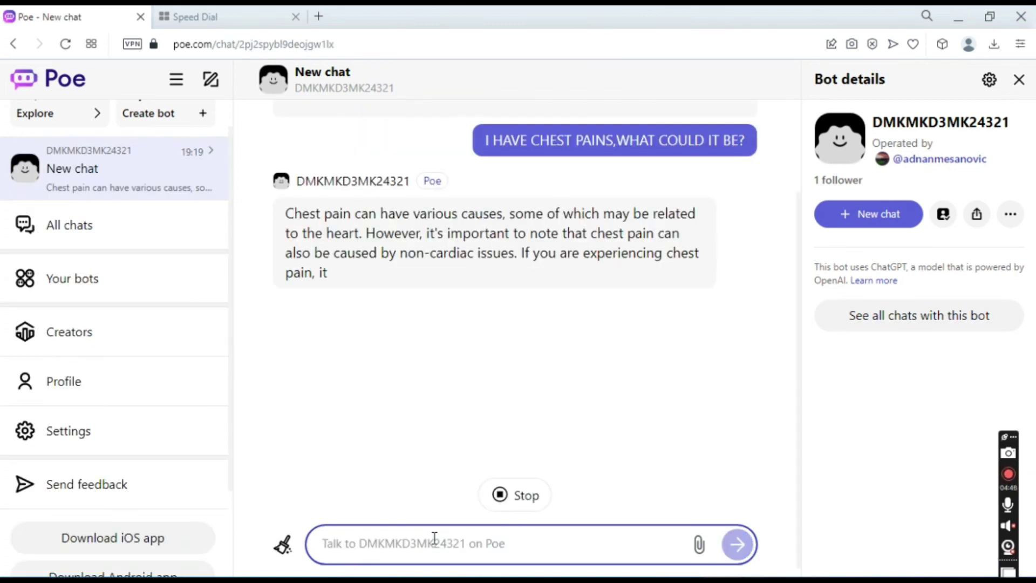